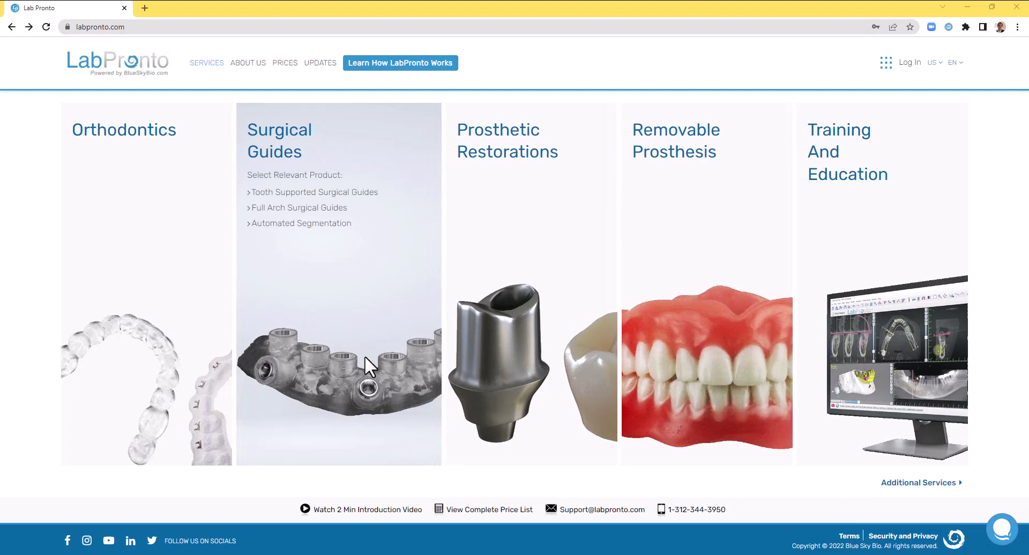
Return to the LabPronto services homepage.
{"action": "mouse_move", "coordinate": [185, 299]}
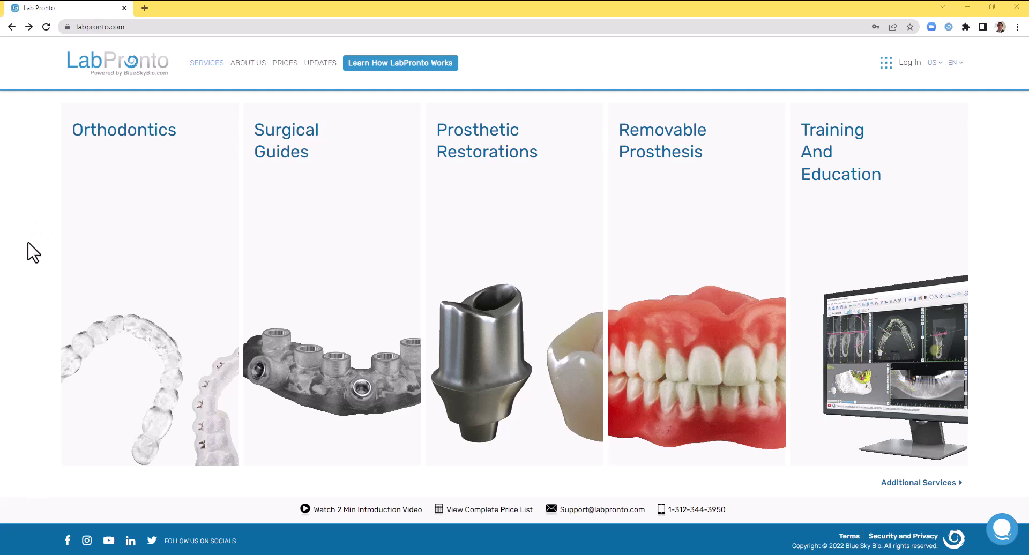
{"action": "mouse_move", "coordinate": [98, 257]}
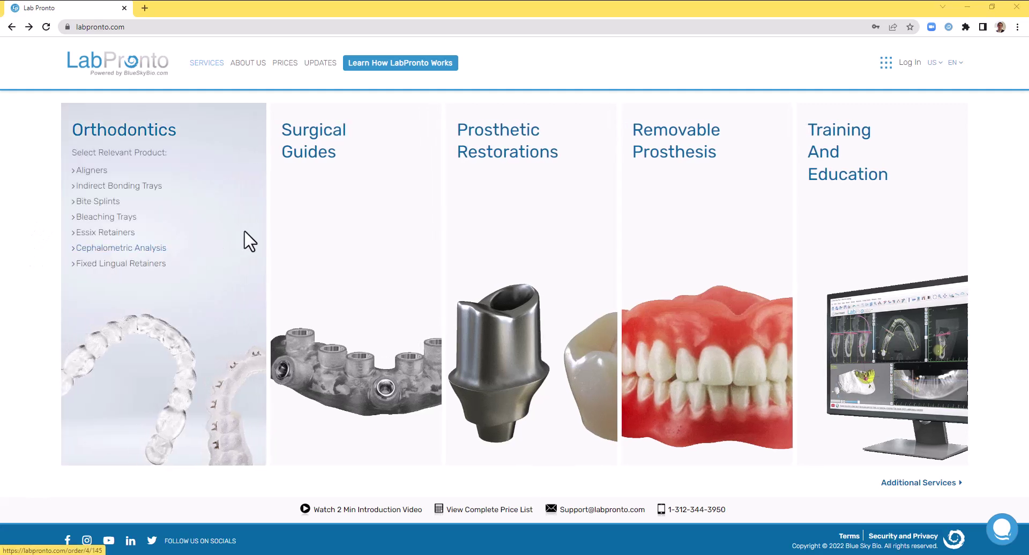
{"action": "mouse_move", "coordinate": [515, 239]}
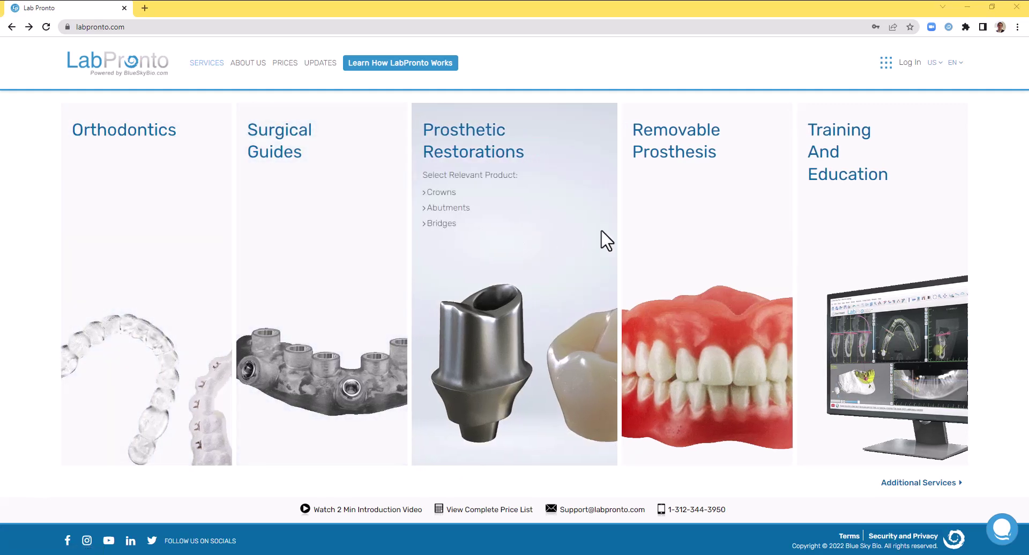
{"action": "mouse_move", "coordinate": [853, 235]}
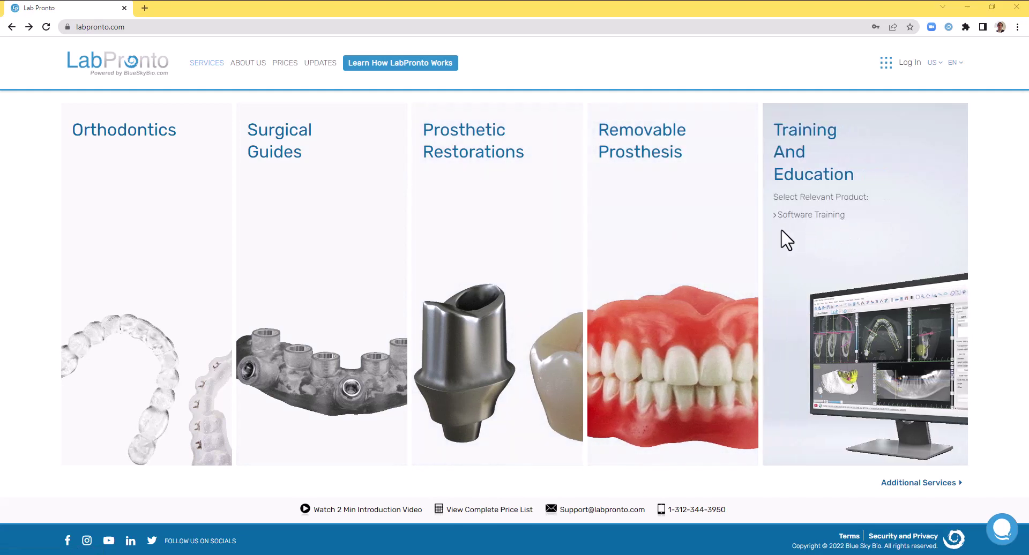
{"action": "mouse_move", "coordinate": [380, 266]}
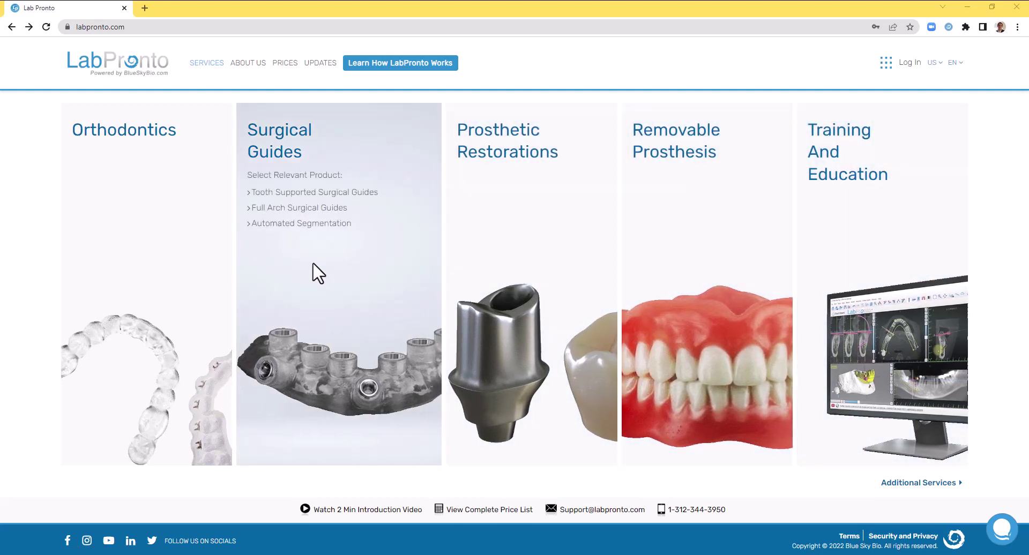
{"action": "mouse_move", "coordinate": [216, 284]}
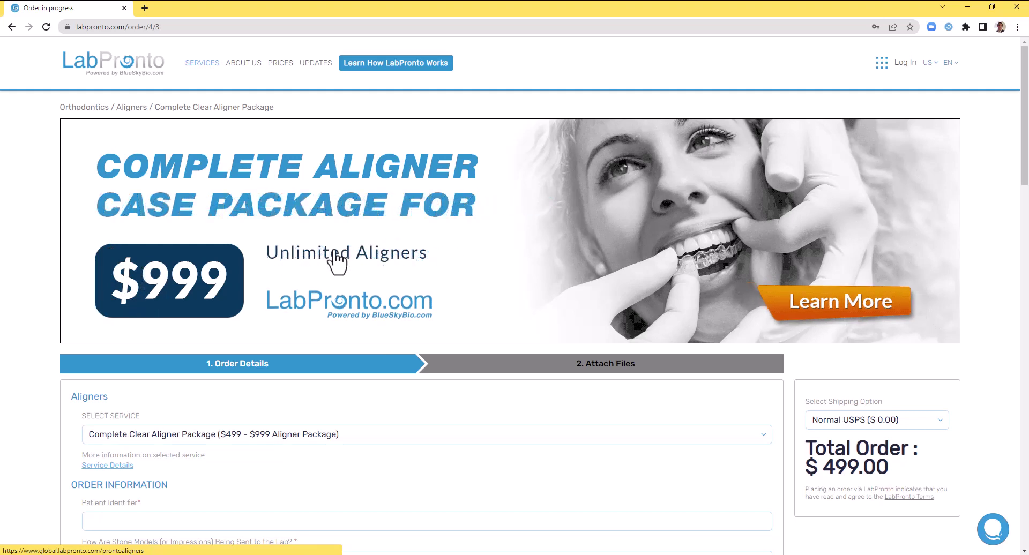
{"action": "left_click", "coordinate": [401, 268]}
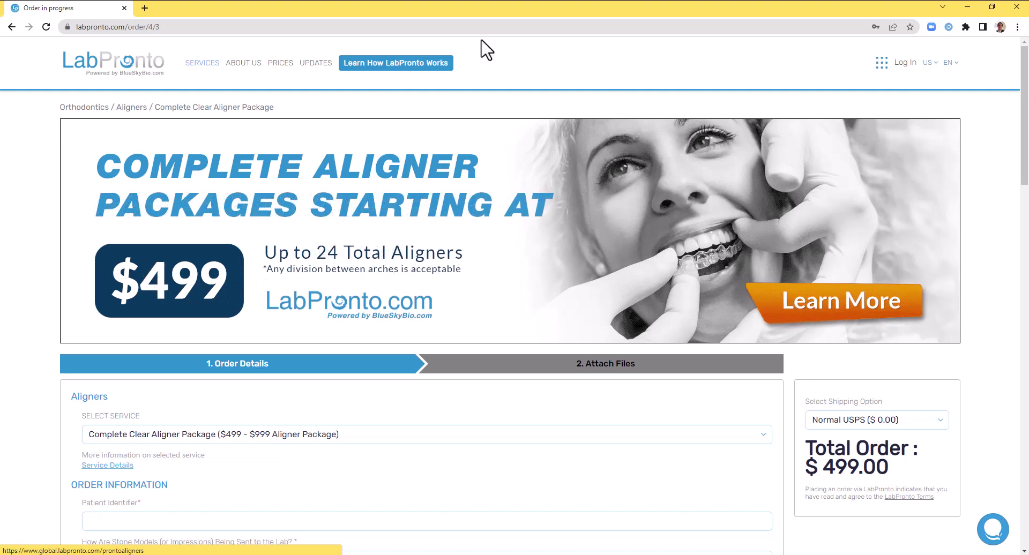
Open the Blue Sky Digital sign-in page, then its Sign Up registration form.
{"action": "mouse_move", "coordinate": [159, 280]}
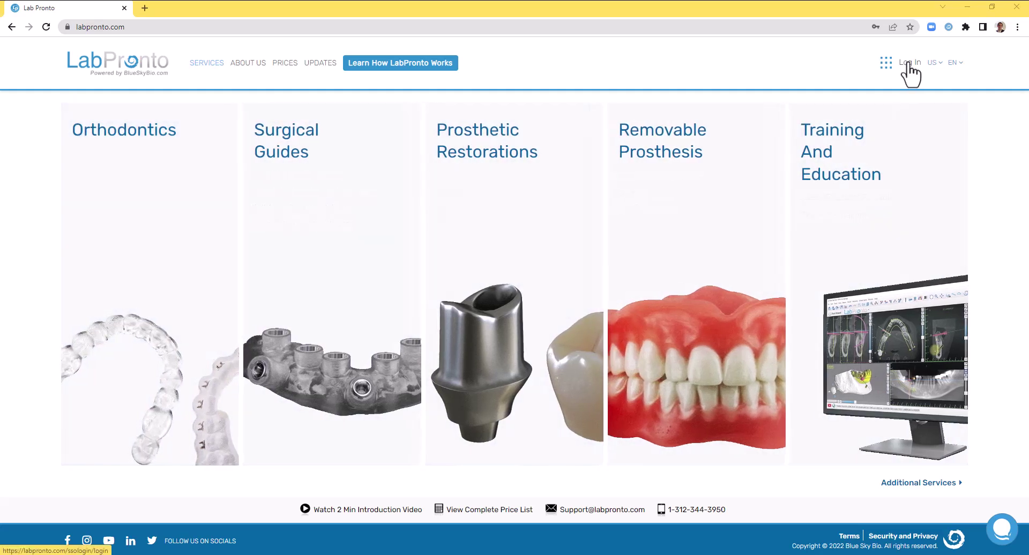
{"action": "left_click", "coordinate": [910, 63]}
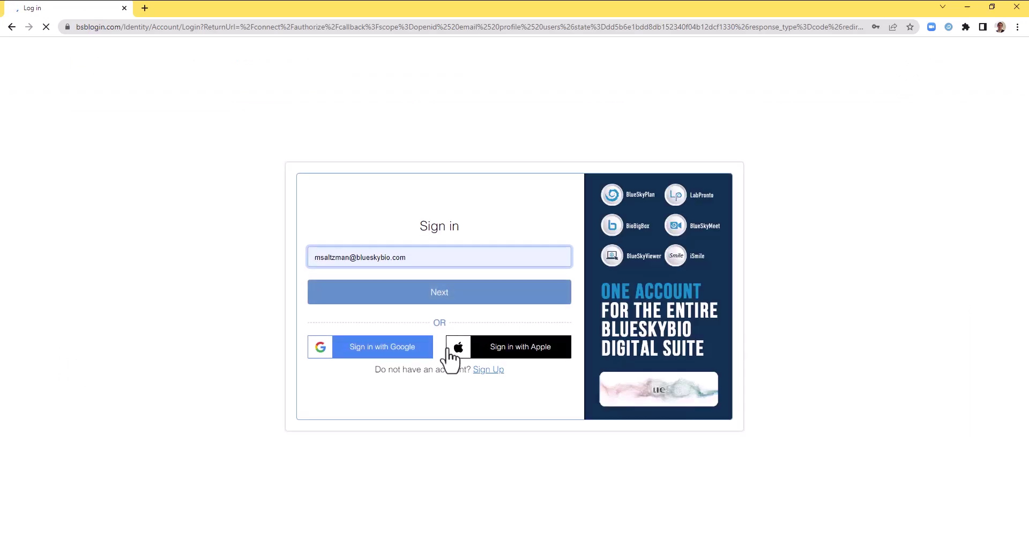
{"action": "left_click", "coordinate": [494, 371]}
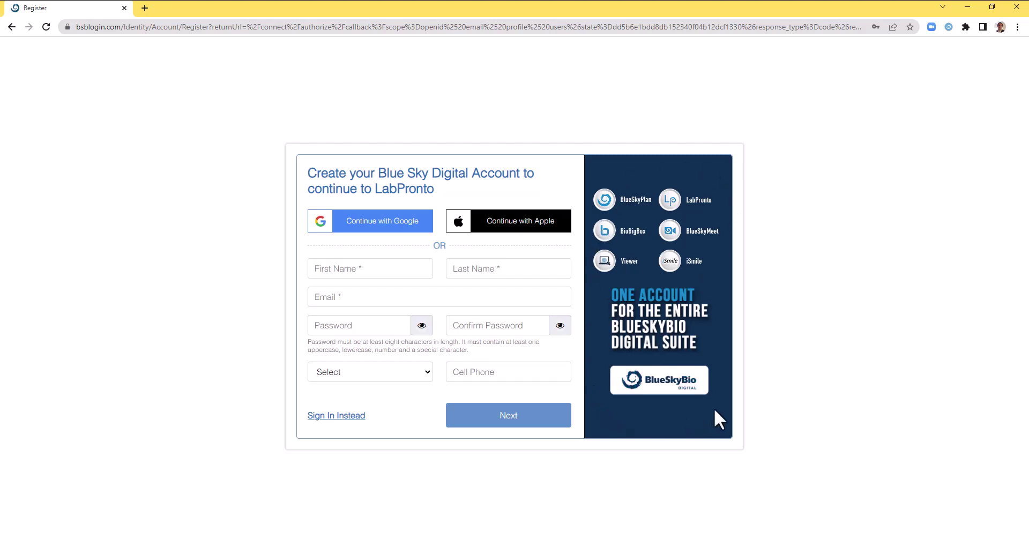
Switch back to sign-in and start a Cephalometric Analysis order under Orthodontics.
{"action": "left_click", "coordinate": [352, 417]}
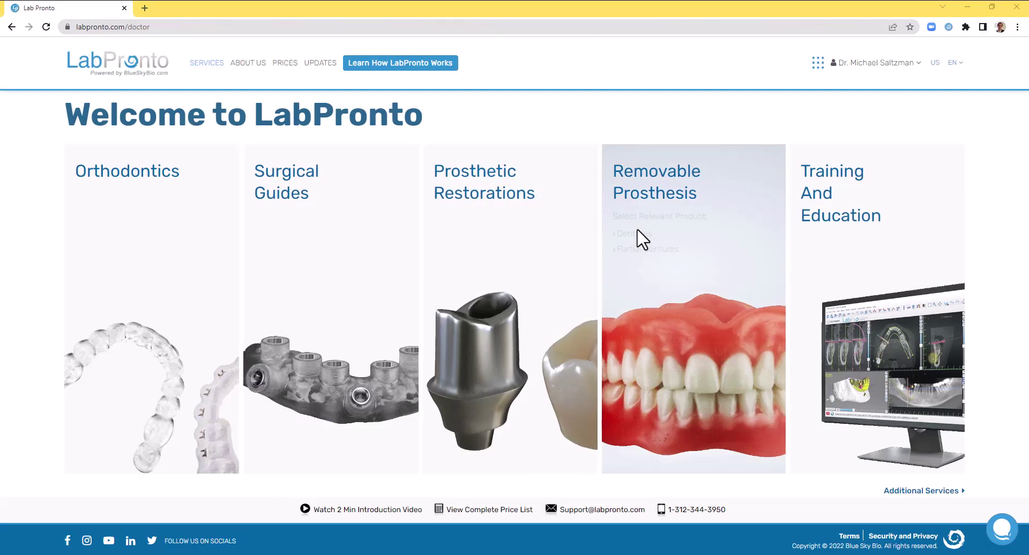
{"action": "mouse_move", "coordinate": [351, 263]}
{"action": "mouse_move", "coordinate": [184, 262]}
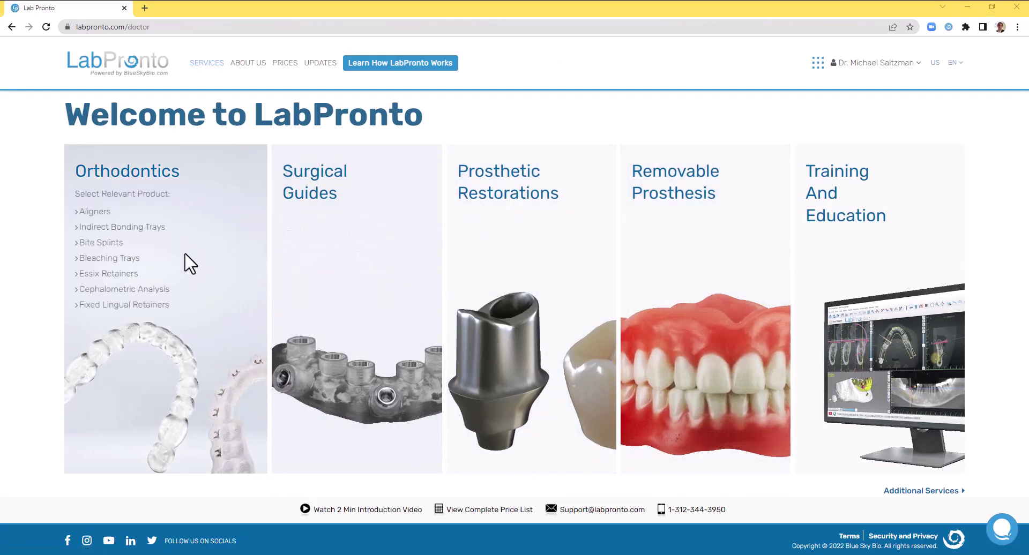
{"action": "left_click", "coordinate": [146, 291]}
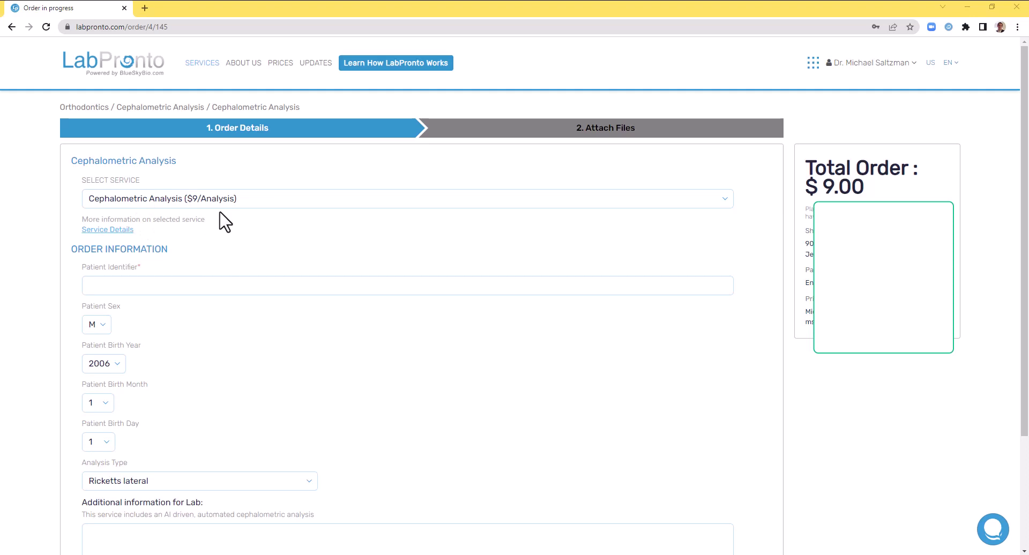
Fill the Patient Identifier with a saved patient and keep Ricketts lateral as the analysis type.
{"action": "left_click", "coordinate": [212, 284]}
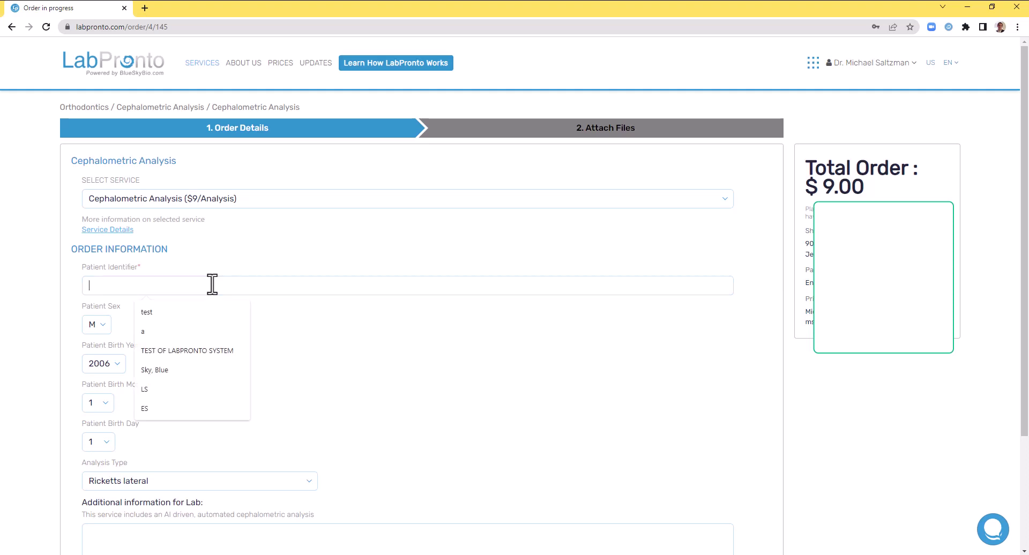
{"action": "left_click", "coordinate": [225, 369]}
{"action": "scroll", "coordinate": [321, 371], "scroll_direction": "down", "scroll_amount": 3}
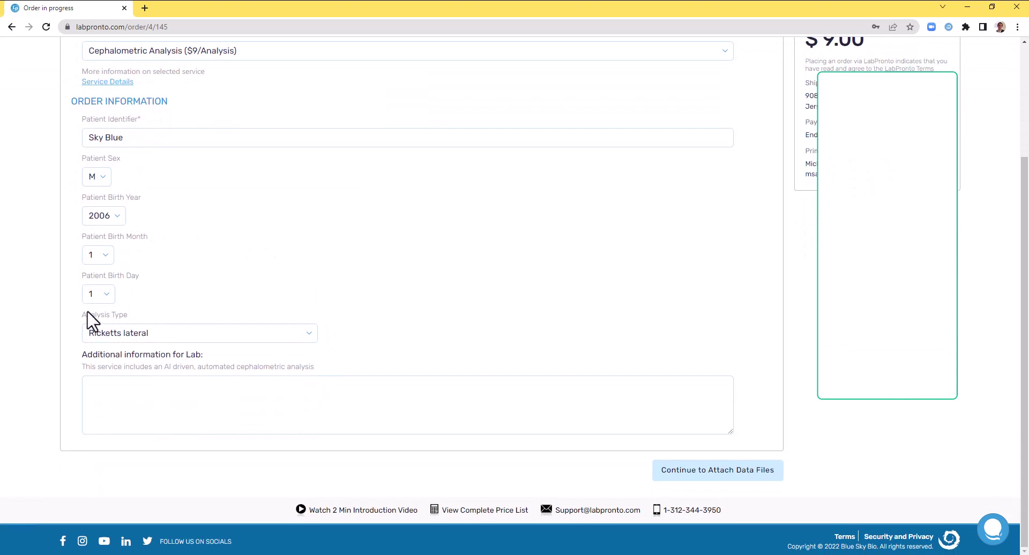
{"action": "left_click", "coordinate": [313, 337]}
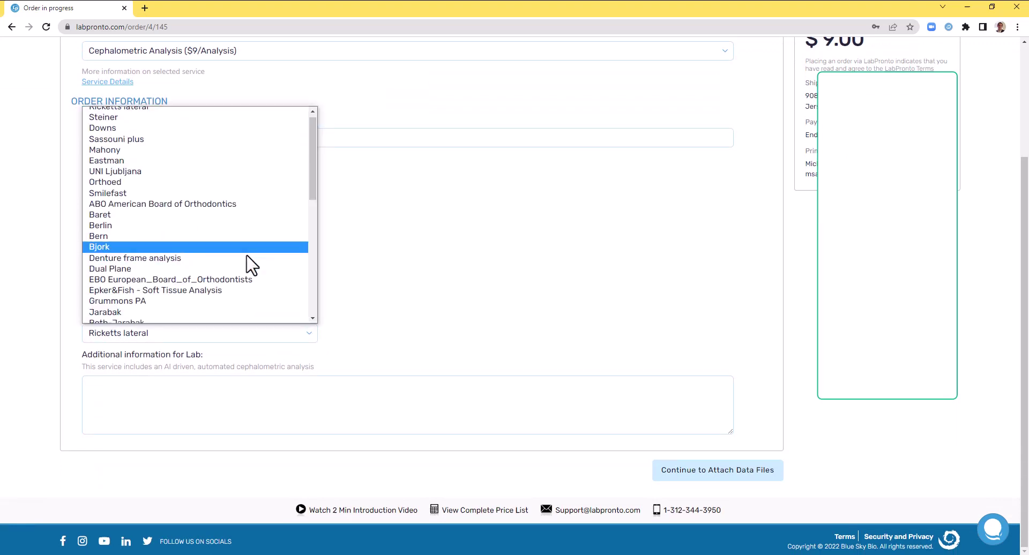
{"action": "scroll", "coordinate": [252, 264], "scroll_direction": "down", "scroll_amount": 10}
{"action": "scroll", "coordinate": [251, 264], "scroll_direction": "up", "scroll_amount": 10}
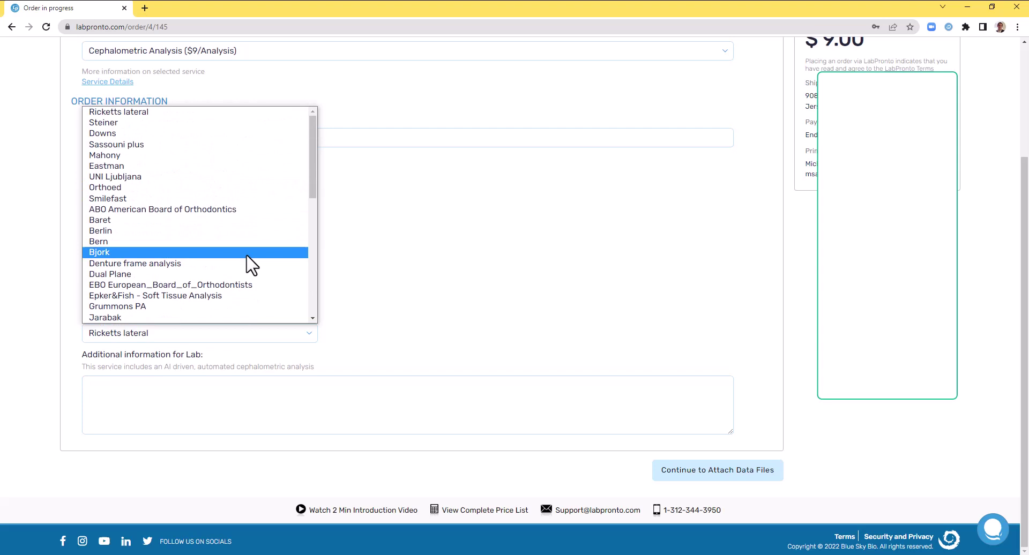
{"action": "left_click", "coordinate": [195, 114]}
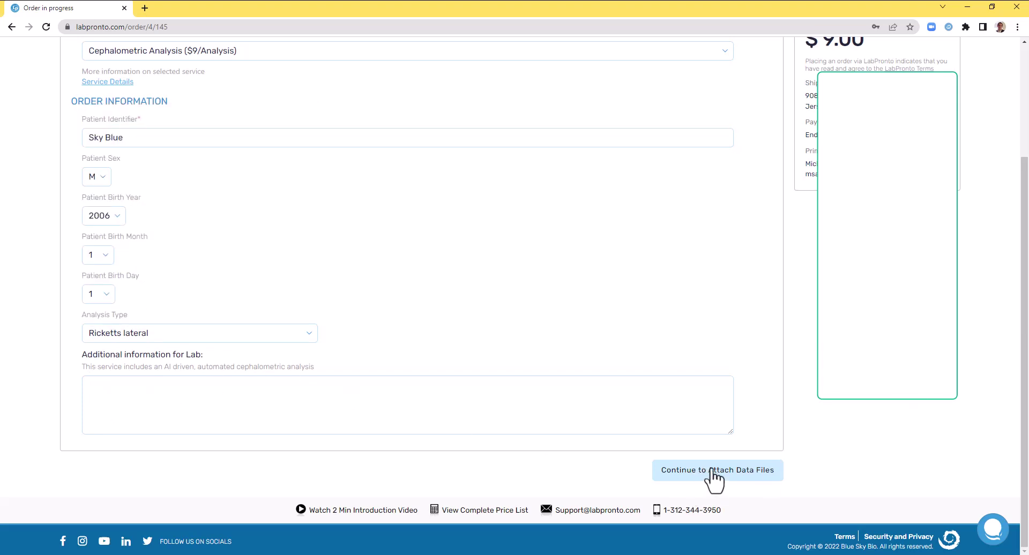
{"action": "scroll", "coordinate": [956, 437], "scroll_direction": "up", "scroll_amount": 1}
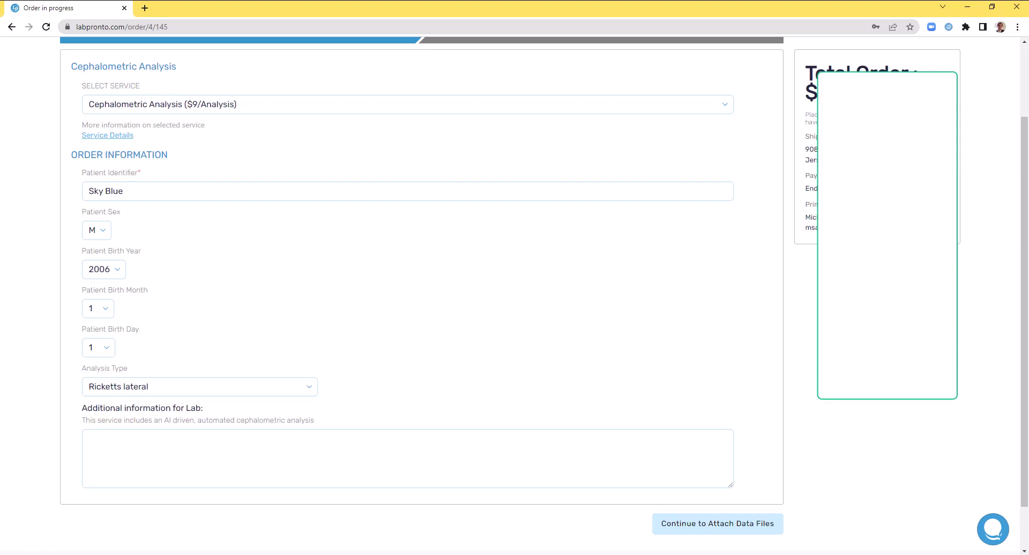
{"action": "scroll", "coordinate": [515, 294], "scroll_direction": "down", "scroll_amount": 1}
{"action": "scroll", "coordinate": [514, 295], "scroll_direction": "up", "scroll_amount": 2}
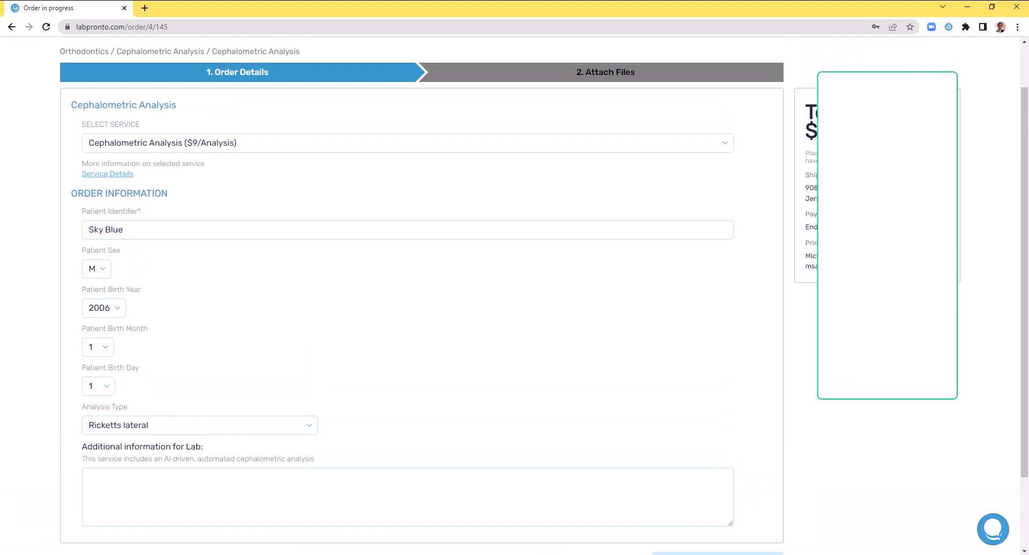
{"action": "scroll", "coordinate": [790, 385], "scroll_direction": "down", "scroll_amount": 2}
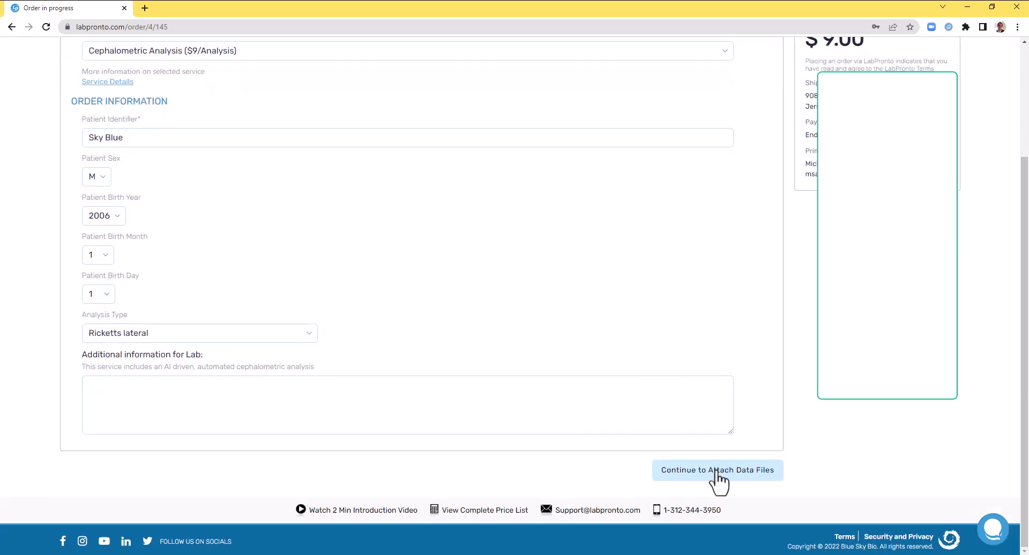
Continue to Attach Data Files and upload xray.jpg from the Desktop.
{"action": "left_click", "coordinate": [706, 486]}
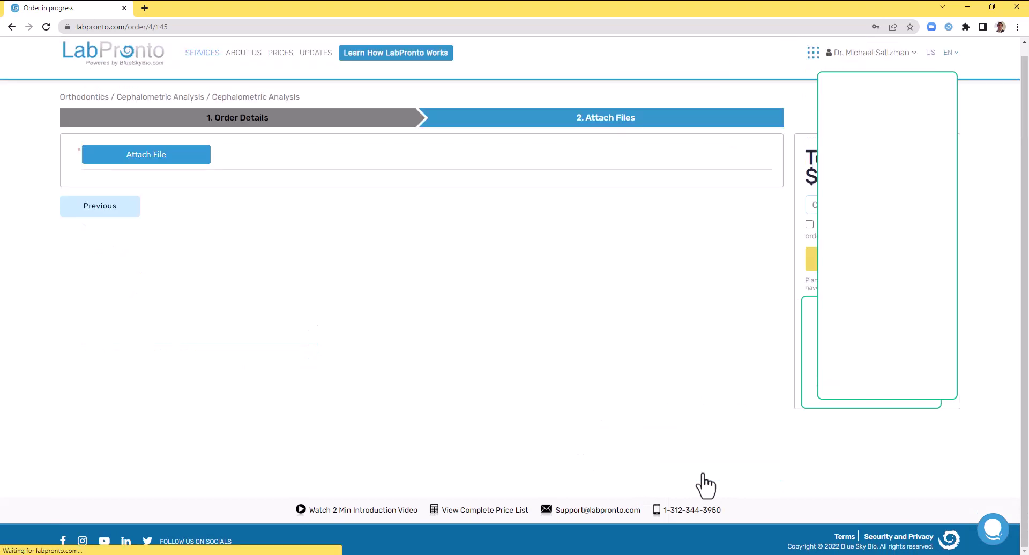
{"action": "left_click", "coordinate": [155, 158]}
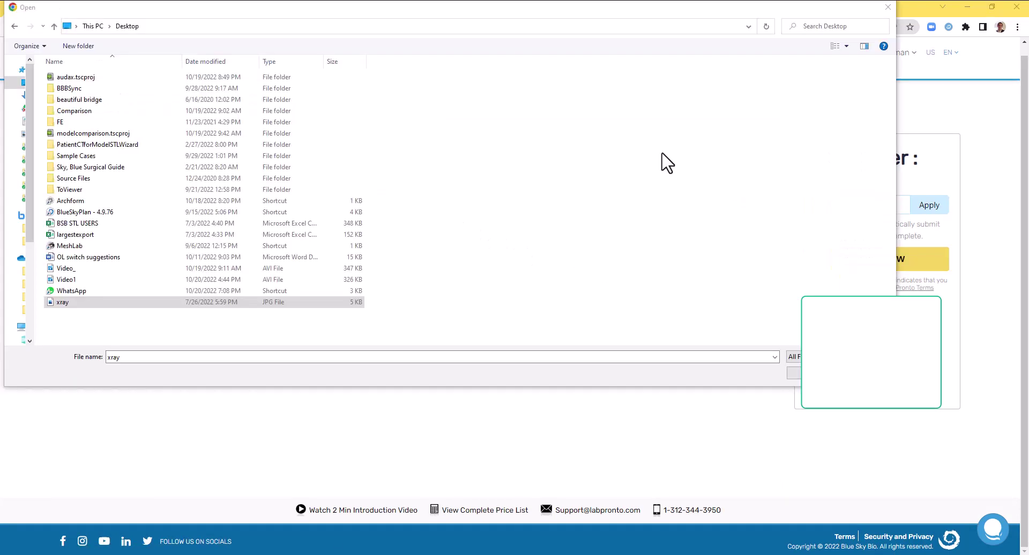
{"action": "left_click", "coordinate": [119, 301]}
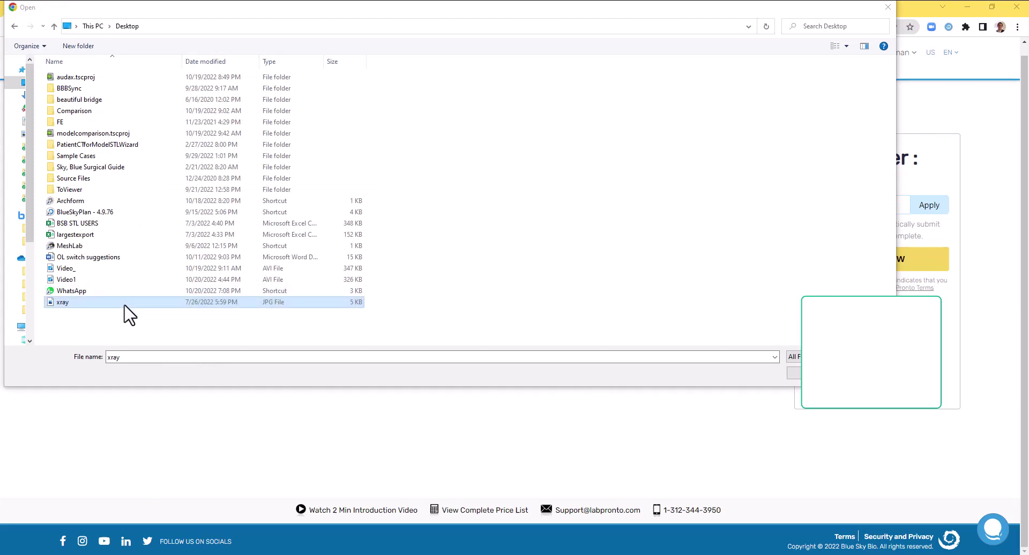
{"action": "left_click", "coordinate": [795, 372]}
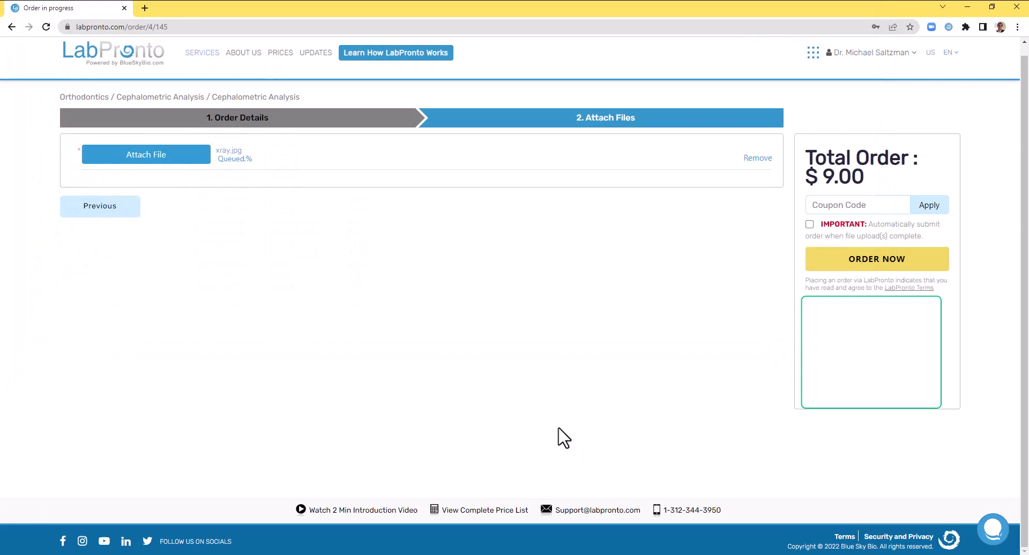
After the calibration reminder, calibrate xray.jpg by marking two ruler points 10 mm apart.
{"action": "left_click", "coordinate": [857, 262]}
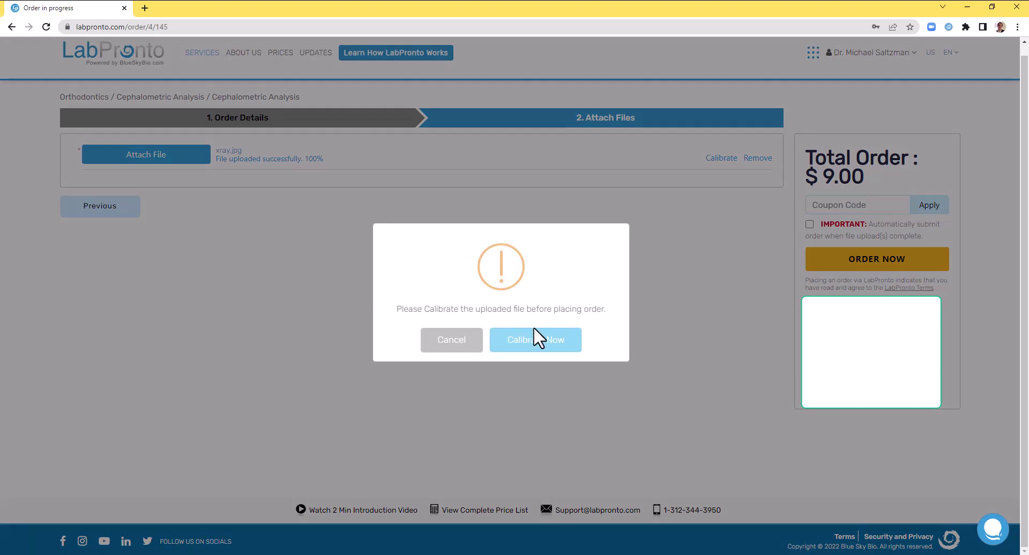
{"action": "left_click", "coordinate": [461, 348]}
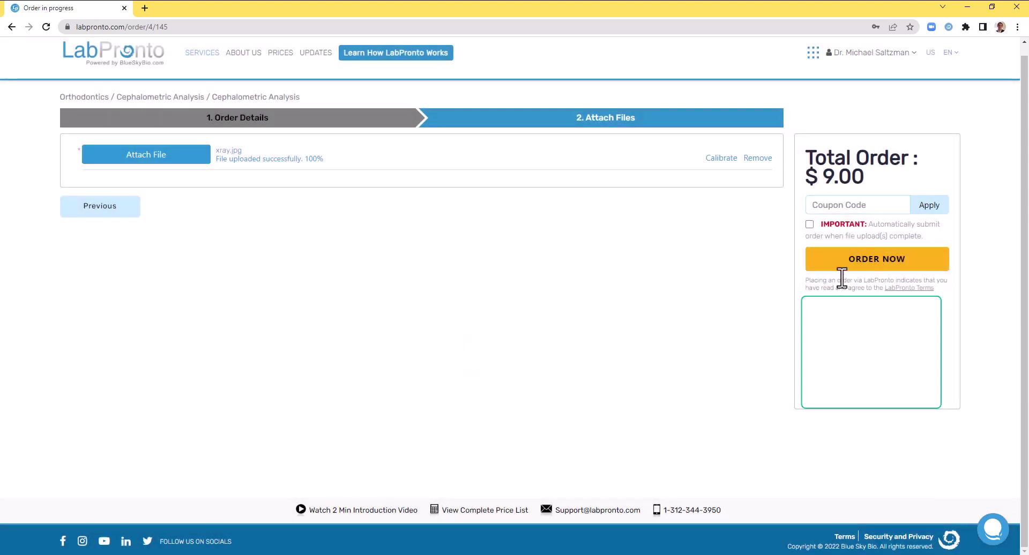
{"action": "left_click", "coordinate": [718, 159]}
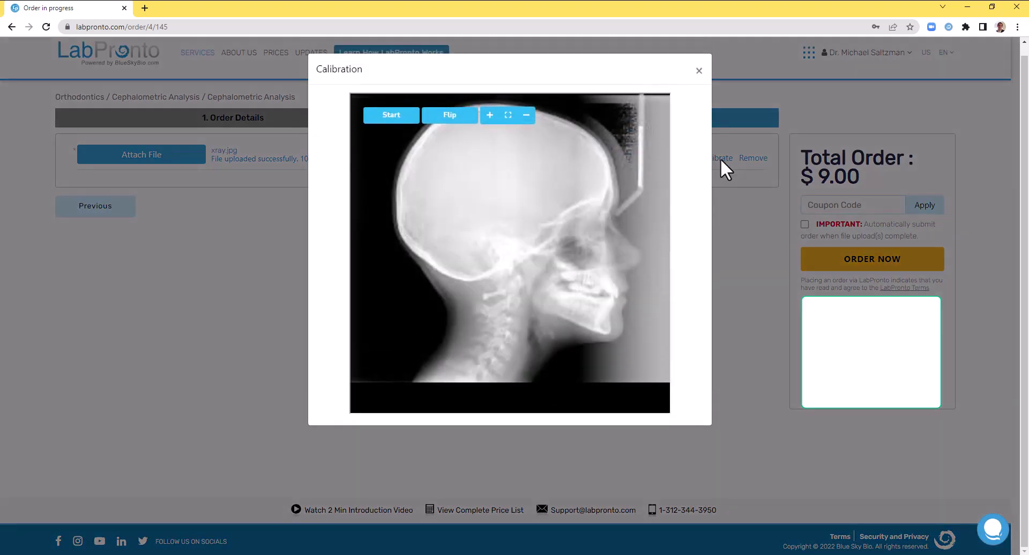
{"action": "left_click", "coordinate": [413, 120]}
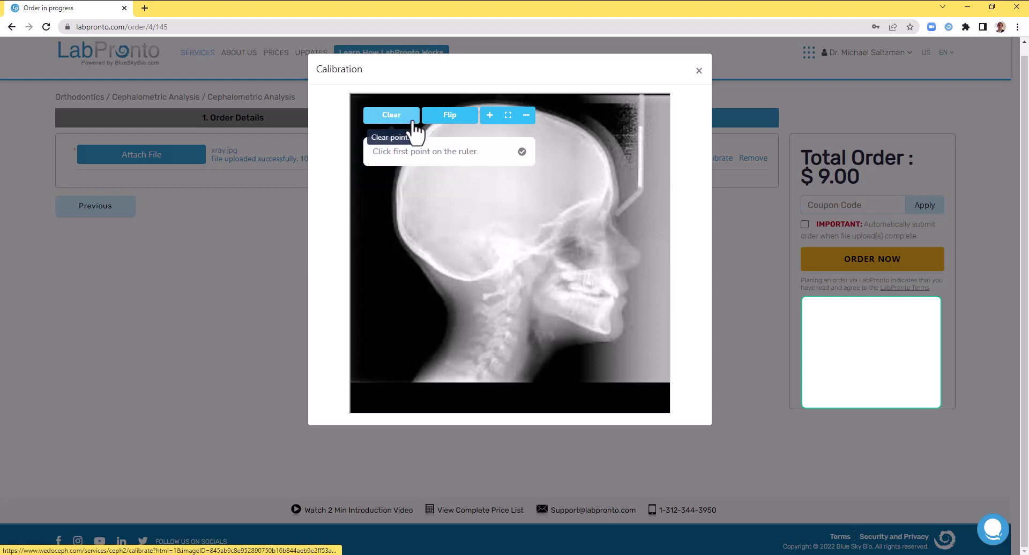
{"action": "left_click", "coordinate": [641, 128]}
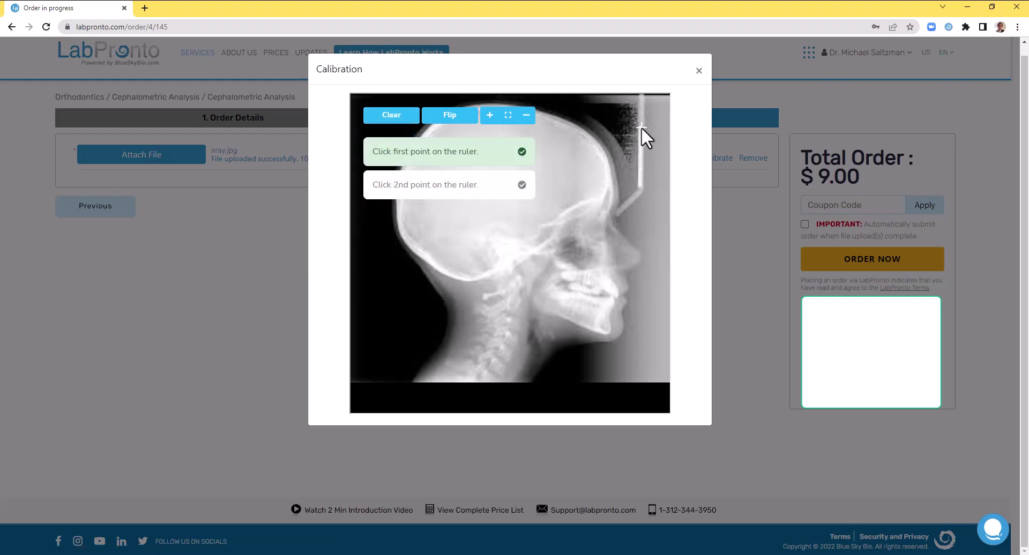
{"action": "left_click", "coordinate": [641, 187]}
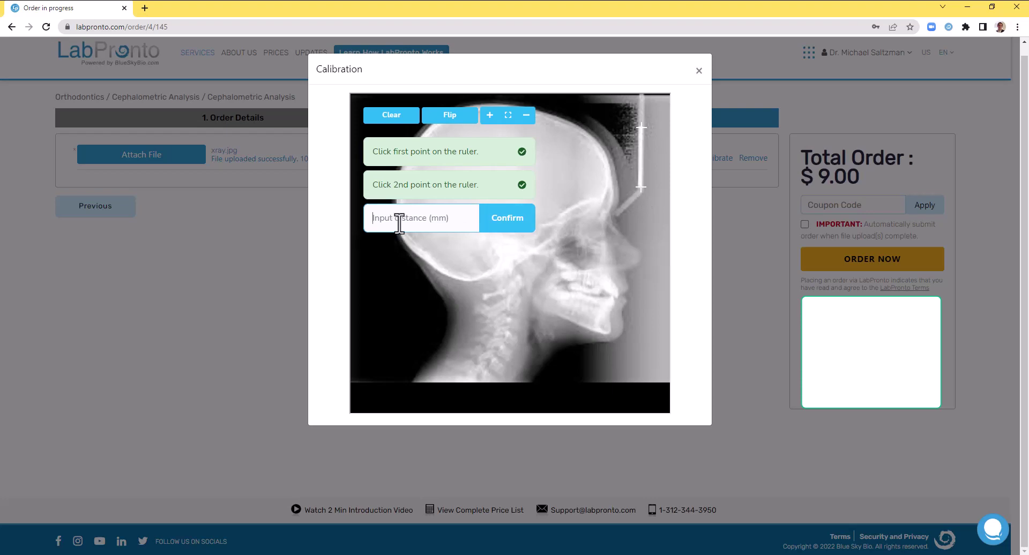
{"action": "type", "text": "10"}
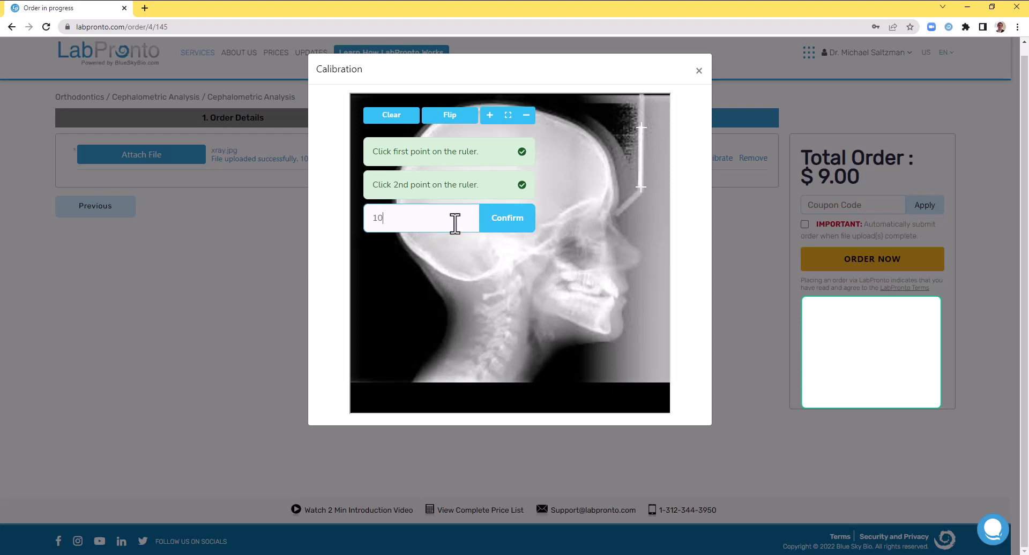
{"action": "left_click", "coordinate": [500, 230]}
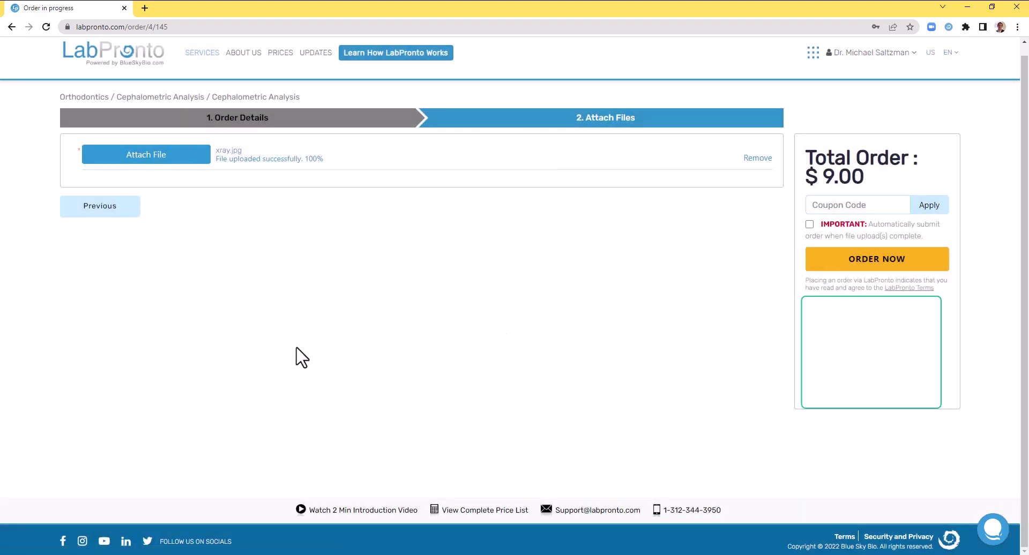
Place the Cephalometric Analysis order and acknowledge the 'Order placed successfully!' confirmation.
{"action": "left_click", "coordinate": [875, 261]}
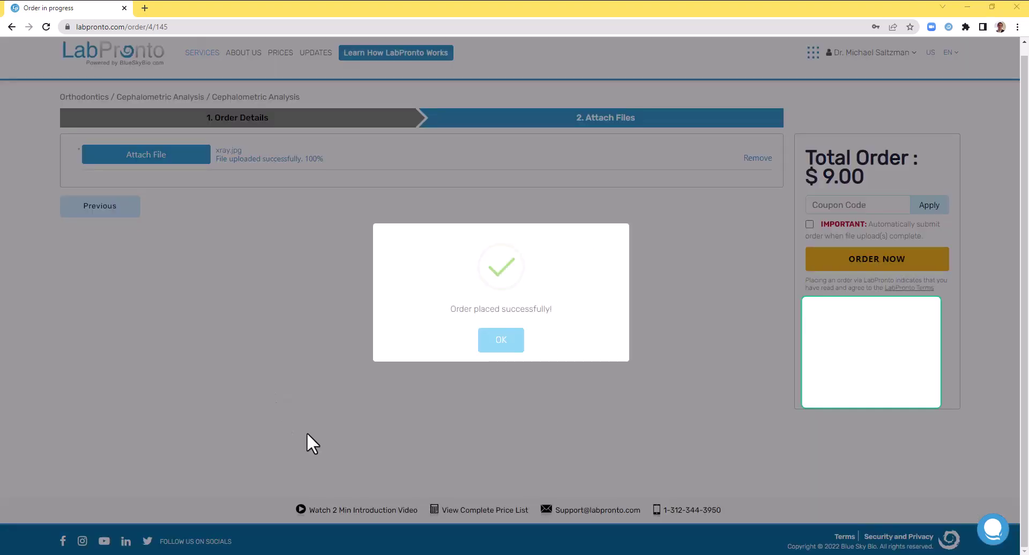
{"action": "left_click", "coordinate": [489, 346]}
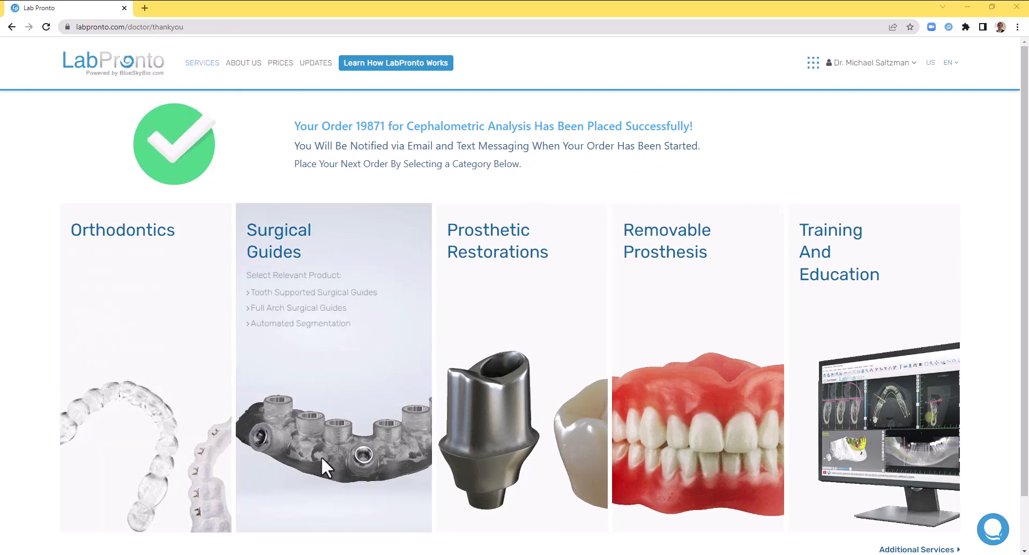
{"action": "mouse_move", "coordinate": [138, 345]}
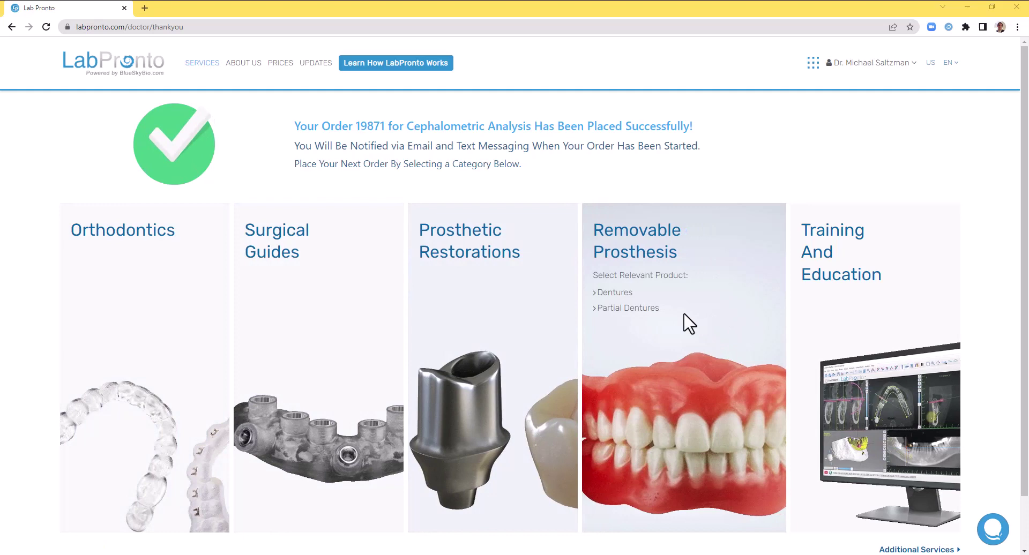
{"action": "mouse_move", "coordinate": [100, 217]}
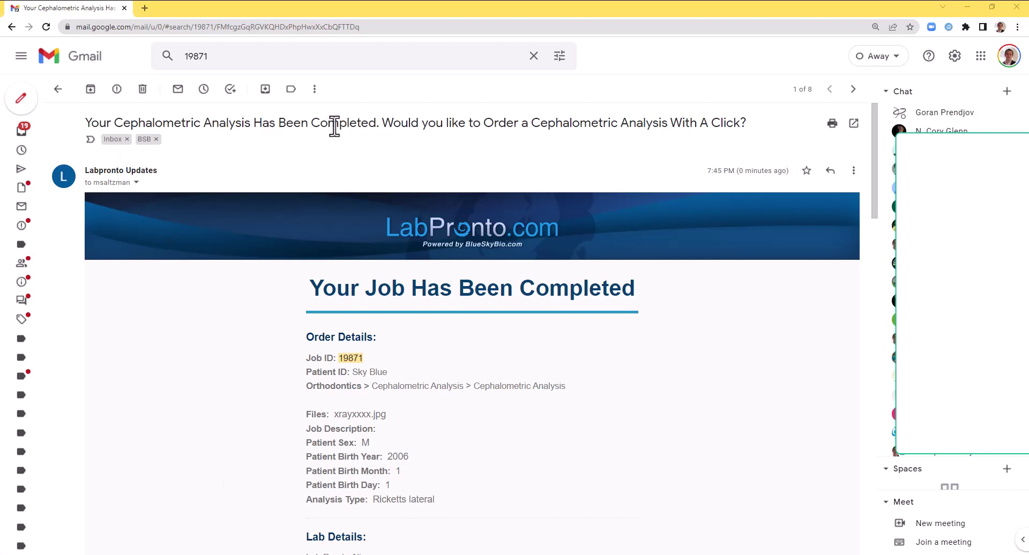
Scroll through the LabPronto 'Your Job Has Been Completed' email in Gmail.
{"action": "scroll", "coordinate": [276, 380], "scroll_direction": "down", "scroll_amount": 2}
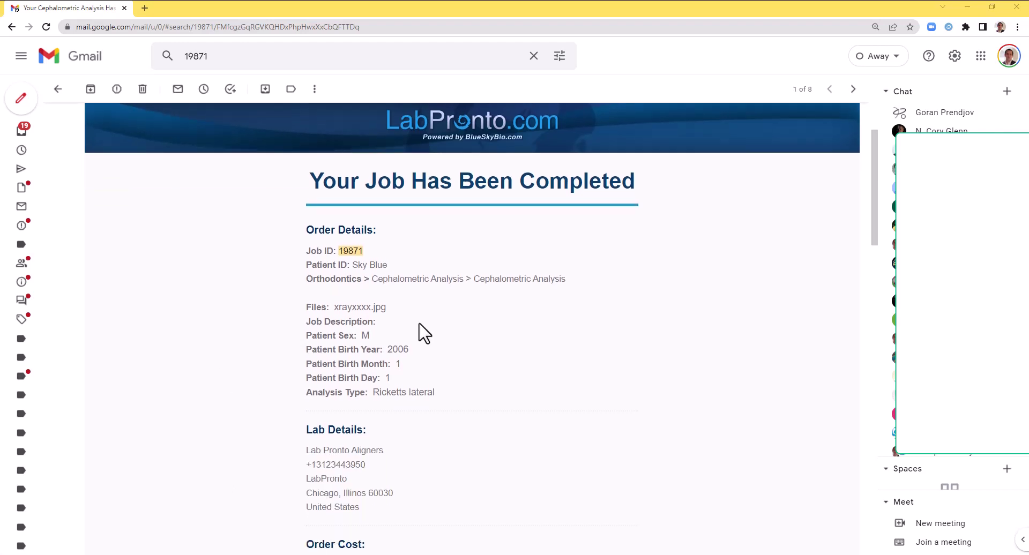
{"action": "scroll", "coordinate": [375, 317], "scroll_direction": "down", "scroll_amount": 1}
{"action": "scroll", "coordinate": [236, 351], "scroll_direction": "down", "scroll_amount": 2}
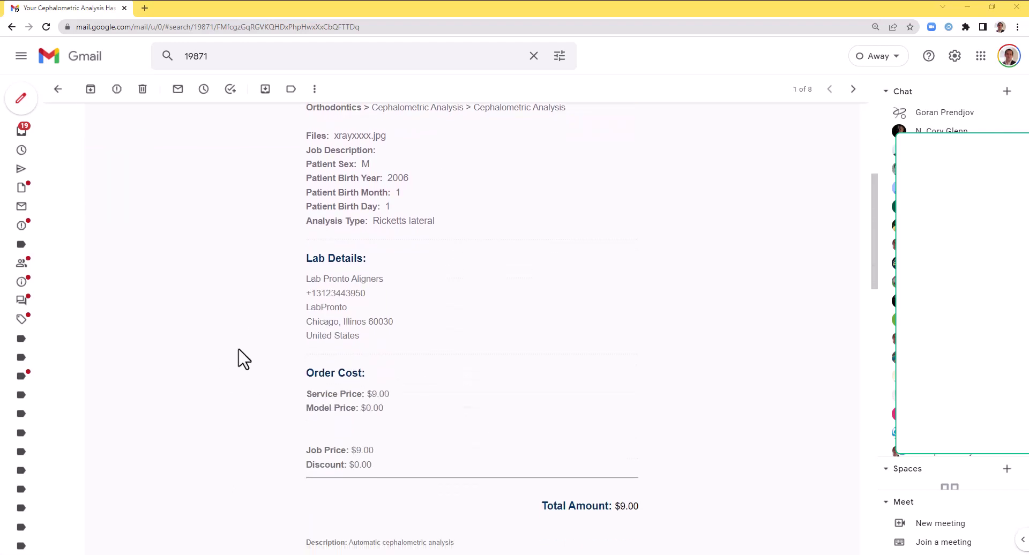
{"action": "scroll", "coordinate": [241, 359], "scroll_direction": "down", "scroll_amount": 4}
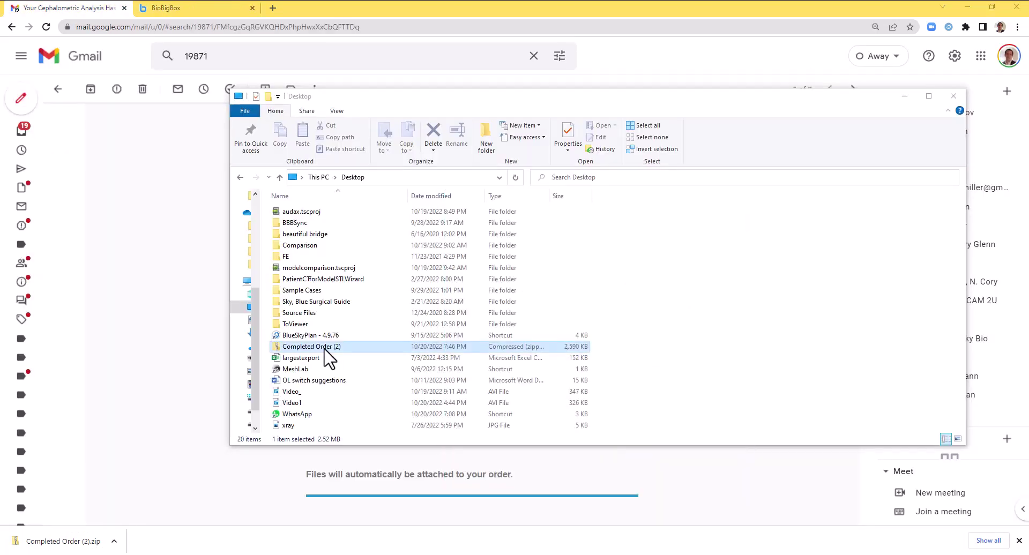
Extract Completed Order (2).zip and select the 1,390 KB PDF in the package_19871 folder.
{"action": "left_click", "coordinate": [325, 348]}
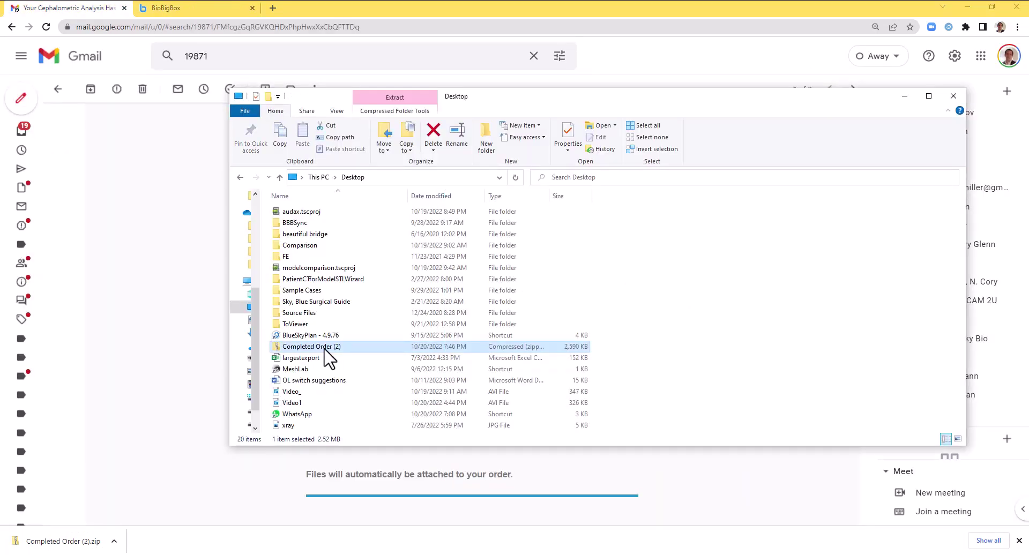
{"action": "right_click", "coordinate": [326, 348]}
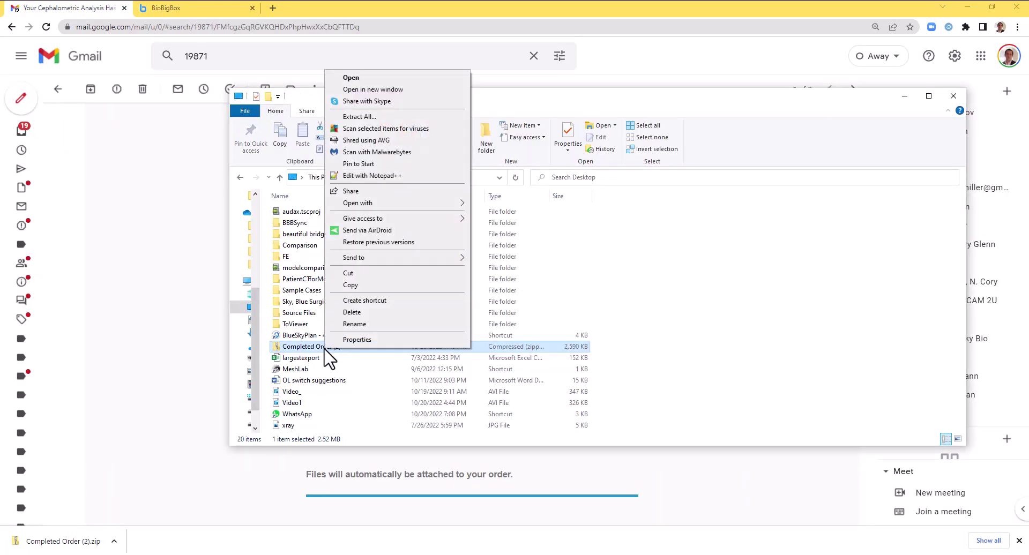
{"action": "left_click", "coordinate": [218, 91]}
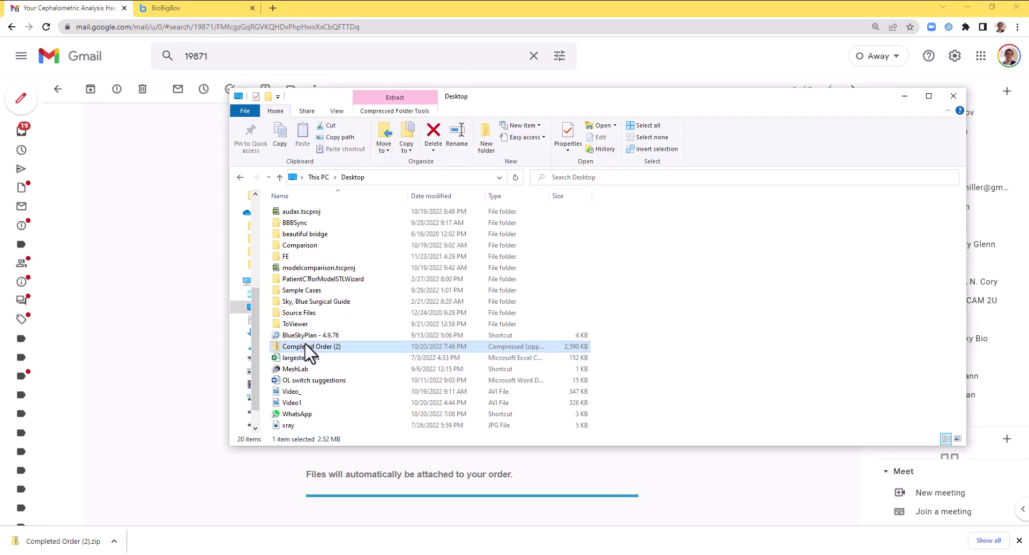
{"action": "right_click", "coordinate": [306, 345]}
{"action": "left_click", "coordinate": [343, 111]}
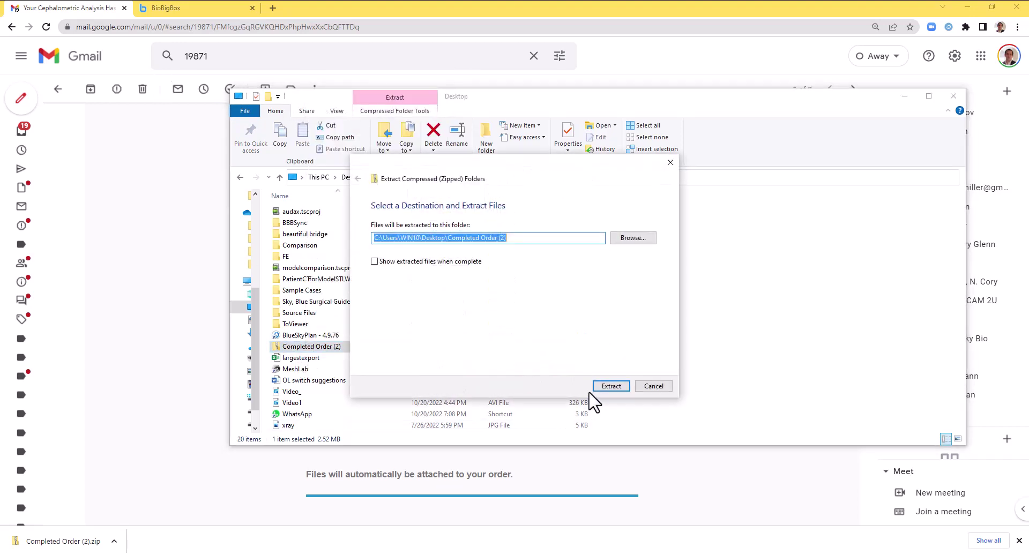
{"action": "left_click", "coordinate": [609, 386]}
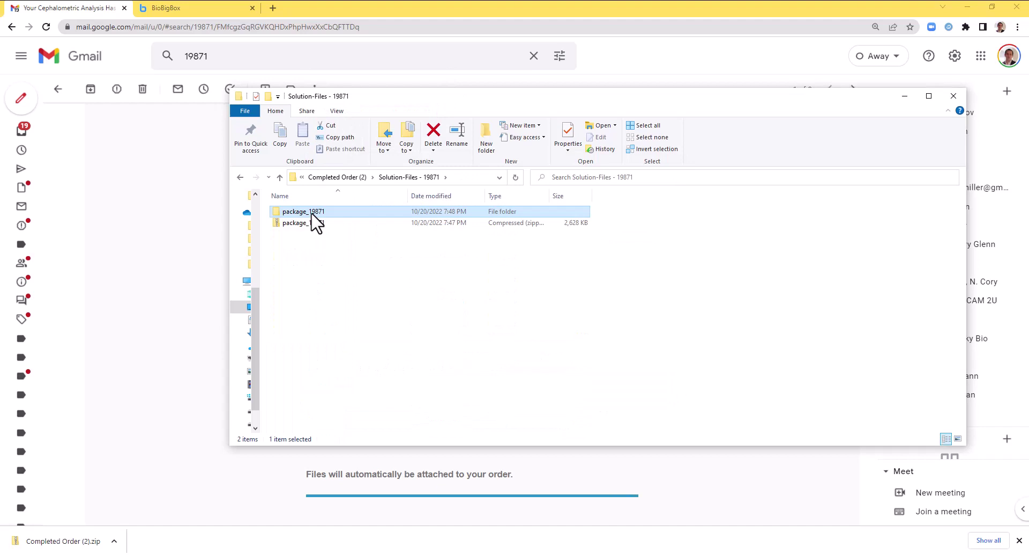
{"action": "double_click", "coordinate": [312, 213]}
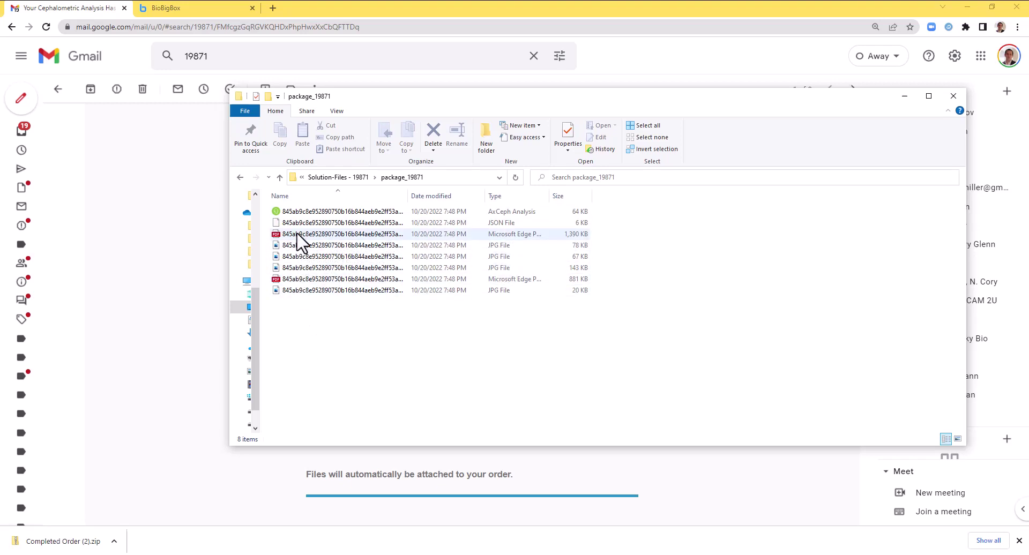
{"action": "left_click", "coordinate": [298, 234]}
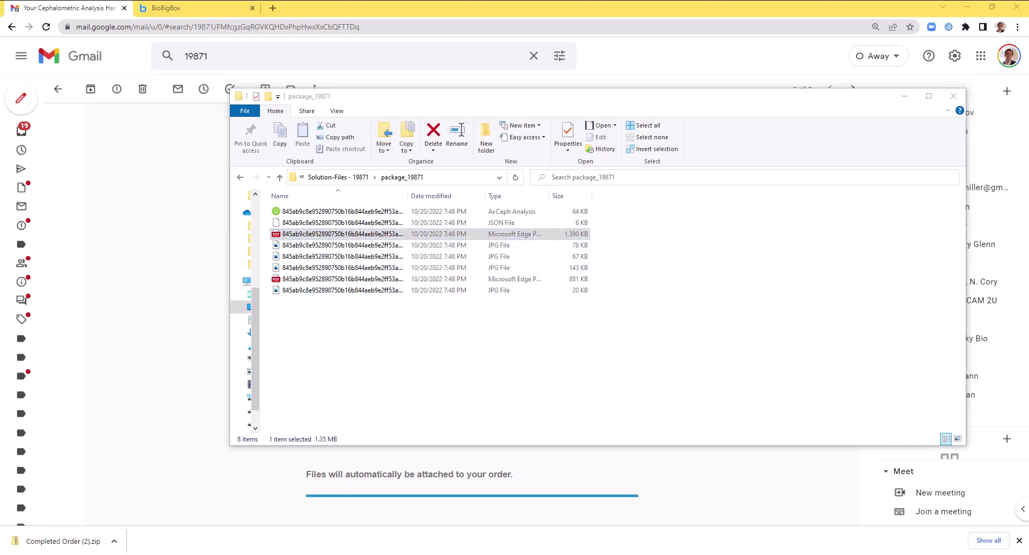
Scroll through the 1,390 KB PDF report in Edge, then close it.
{"action": "left_click_drag", "start_coordinate": [473, 131], "coordinate": [395, 64]}
{"action": "scroll", "coordinate": [428, 332], "scroll_direction": "down", "scroll_amount": 1}
{"action": "scroll", "coordinate": [427, 332], "scroll_direction": "down", "scroll_amount": 10}
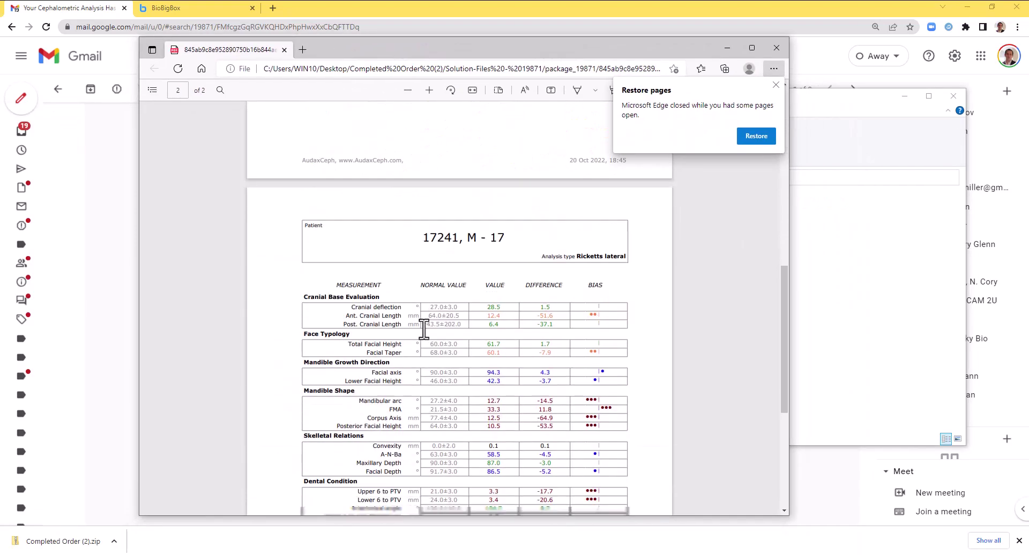
{"action": "scroll", "coordinate": [427, 338], "scroll_direction": "up", "scroll_amount": 10}
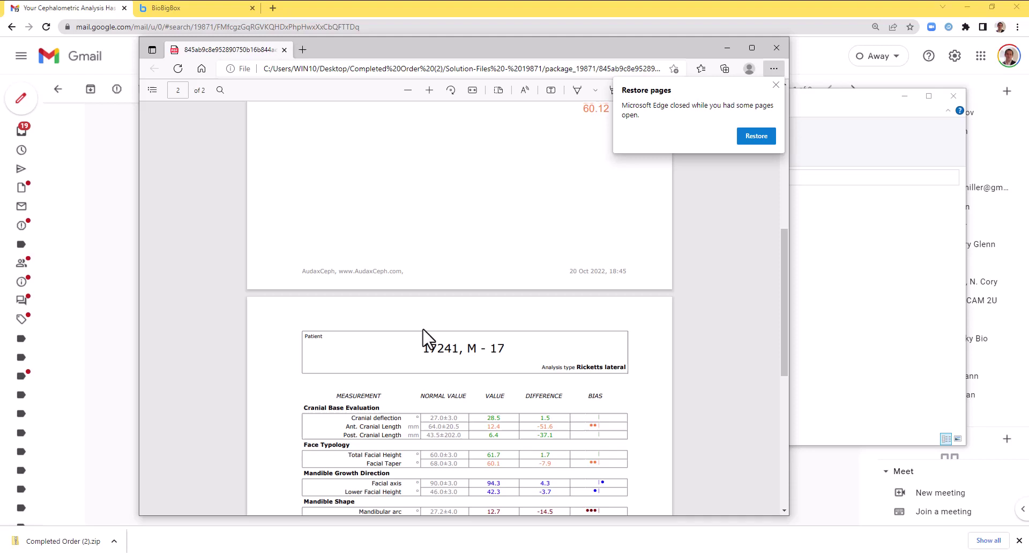
{"action": "left_click", "coordinate": [776, 50]}
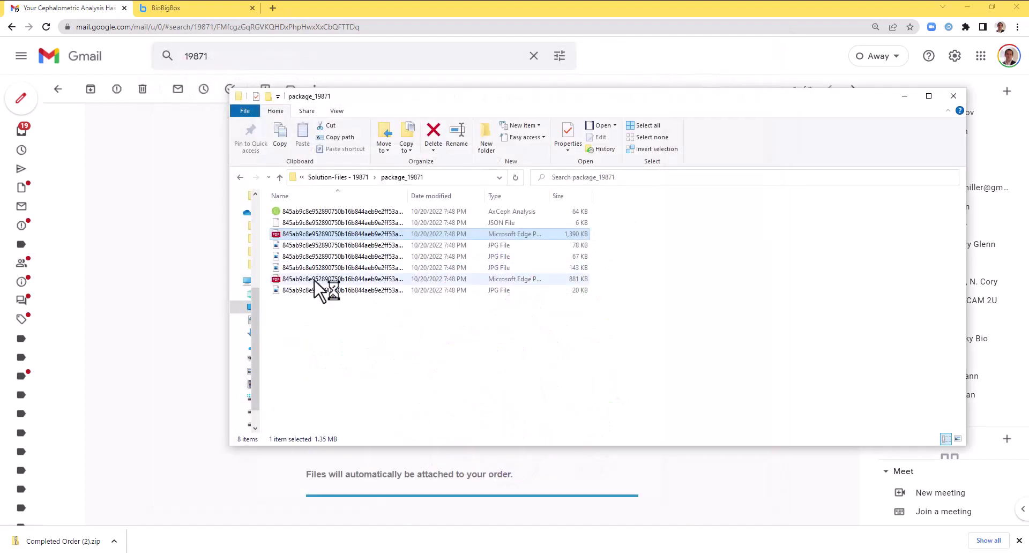
Open, scroll through and close the 881 KB PDF report.
{"action": "left_click", "coordinate": [315, 283]}
{"action": "double_click", "coordinate": [315, 281]}
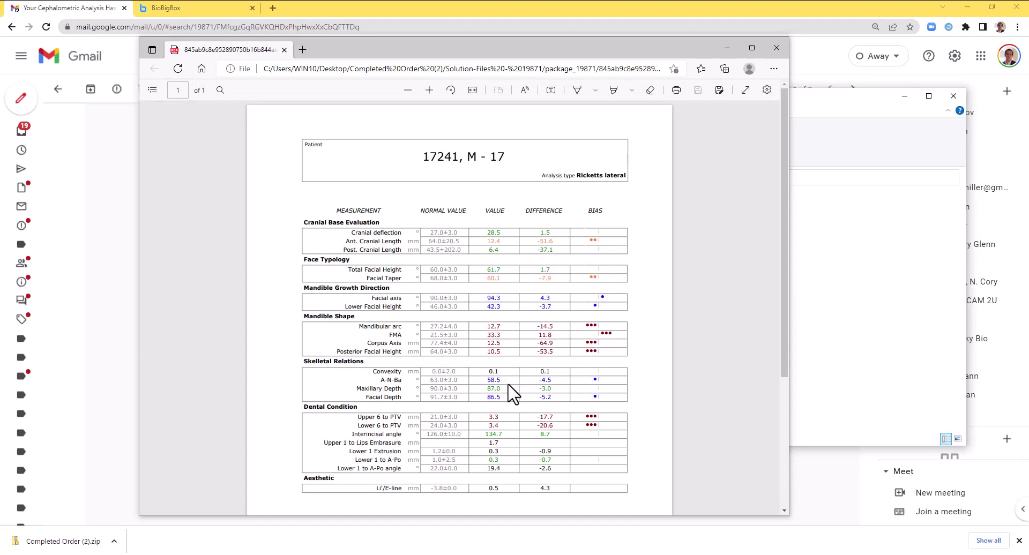
{"action": "scroll", "coordinate": [509, 399], "scroll_direction": "down", "scroll_amount": 4}
{"action": "scroll", "coordinate": [546, 337], "scroll_direction": "up", "scroll_amount": 5}
{"action": "left_click", "coordinate": [776, 47]}
{"action": "left_click", "coordinate": [348, 245]}
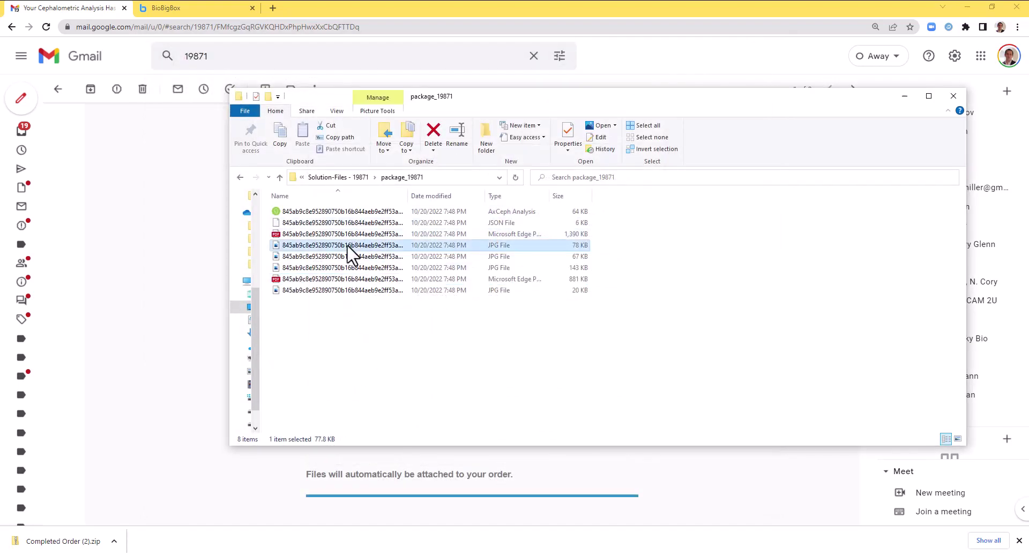
Open the 78 KB tracing JPG in Photos and advance to the measurement-labelled tracing.
{"action": "double_click", "coordinate": [349, 247]}
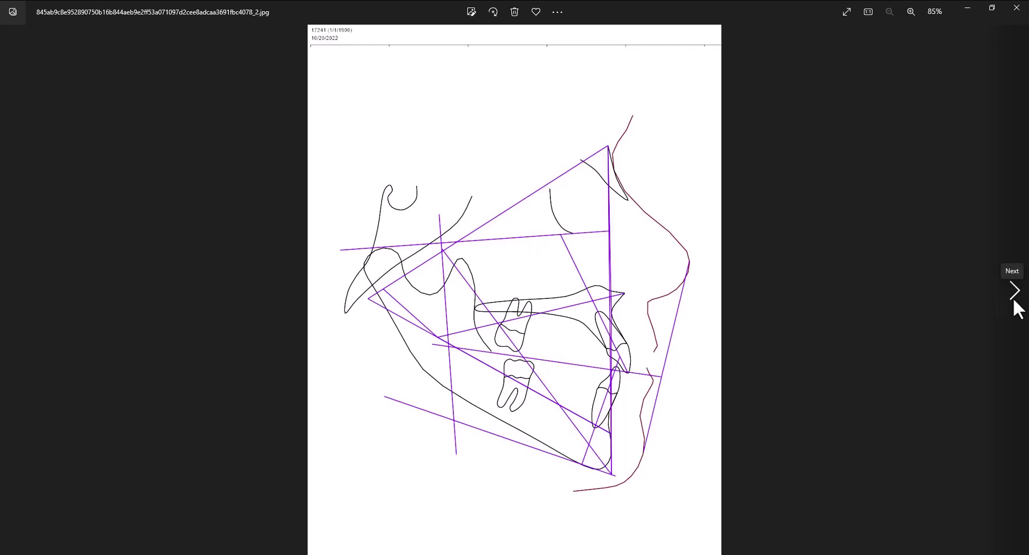
{"action": "left_click", "coordinate": [1016, 300]}
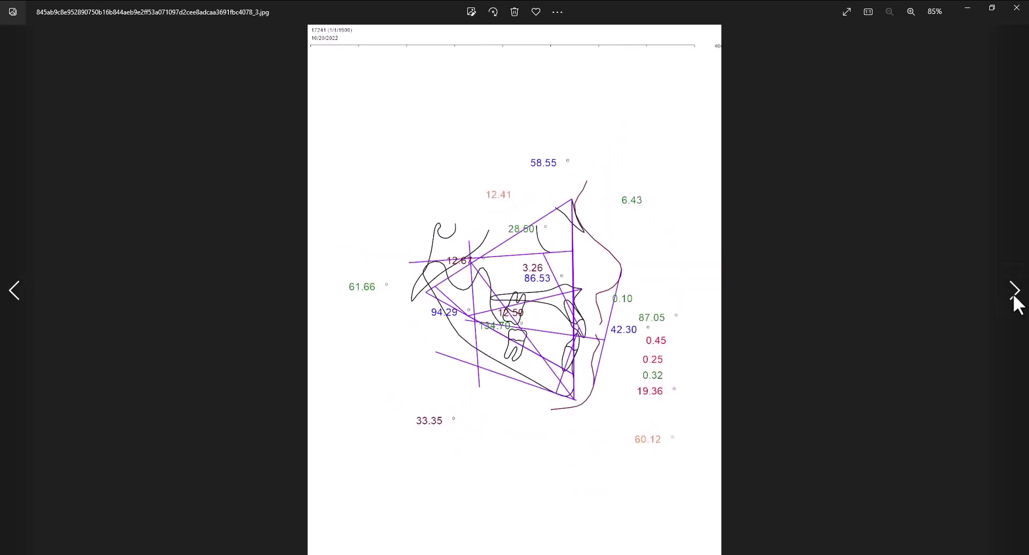